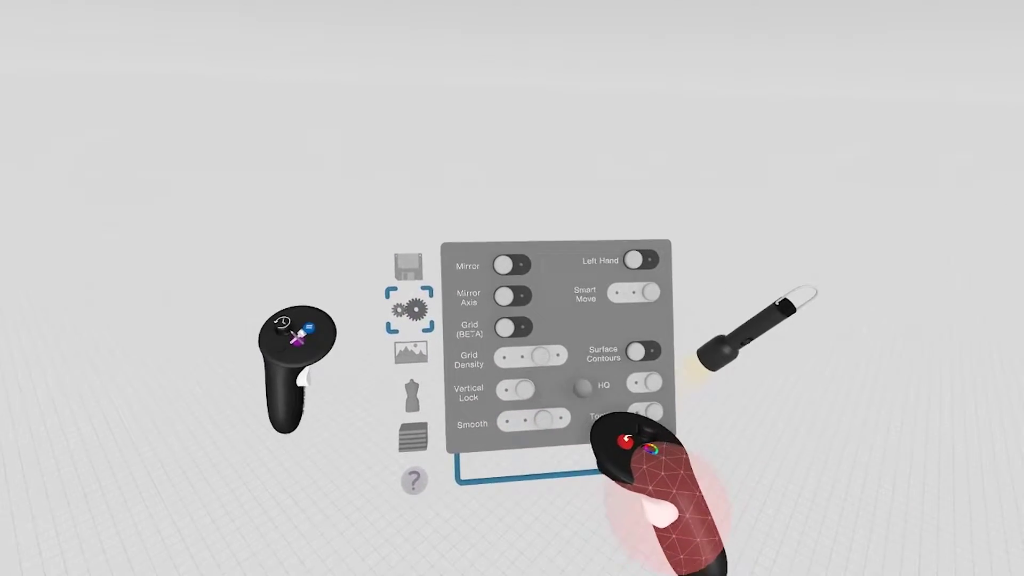
Switch the Grid (BETA) option on in Settings, confirmed by the 'Grid On' message
{"action": "left_click", "coordinate": [508, 322]}
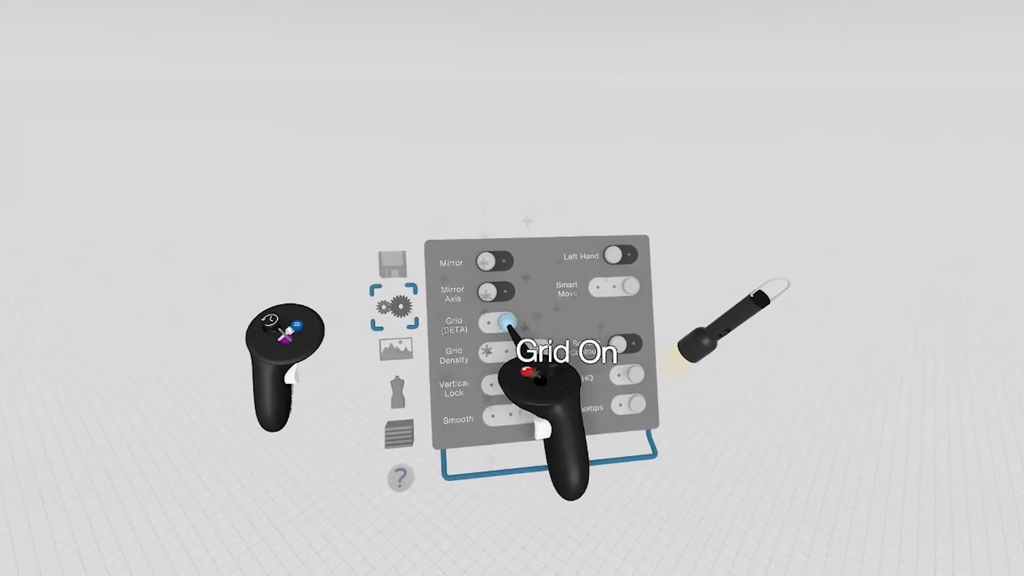